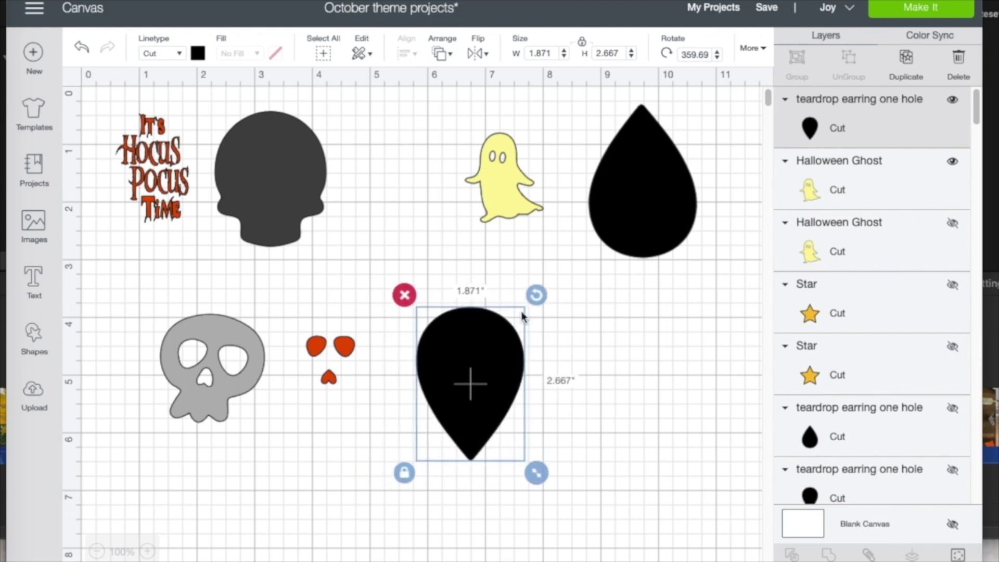
Step: Move the orange eye and nose pieces onto the face of the dark skull silhouette
left_click(504, 195)
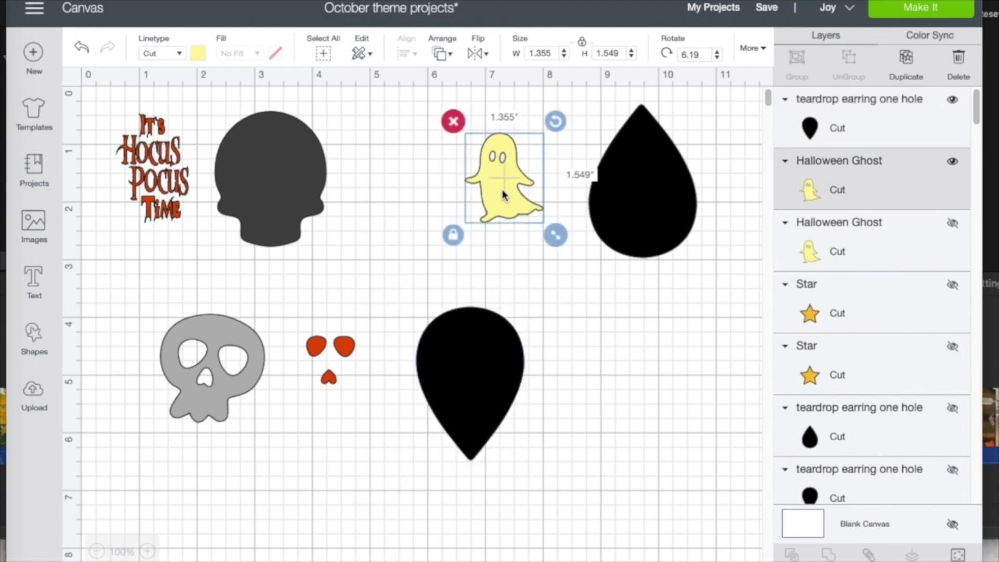
left_click(202, 387)
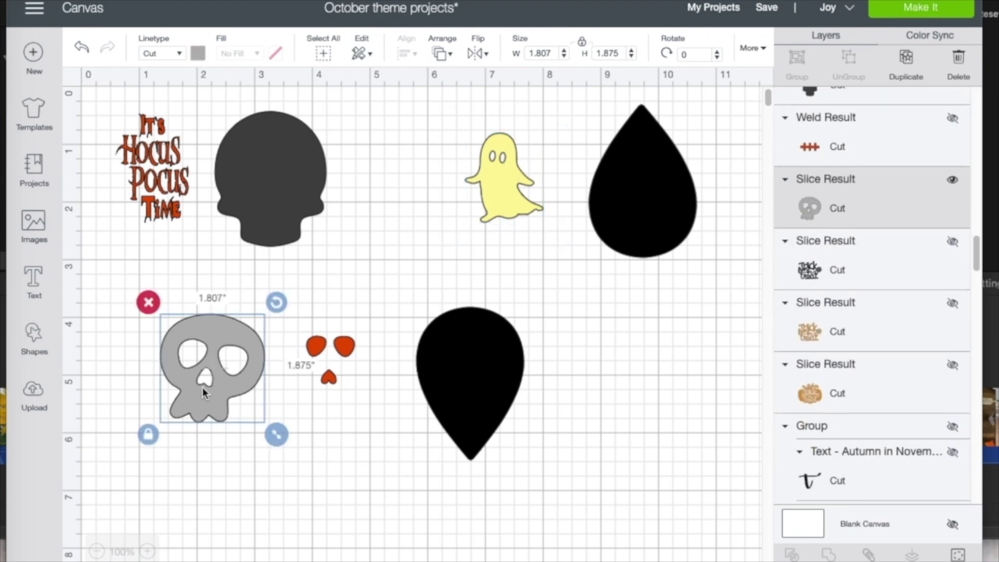
mouse_move(202, 387)
left_mouse_down()
mouse_move(224, 398)
mouse_move(201, 324)
mouse_move(193, 387)
mouse_move(204, 402)
left_mouse_up()
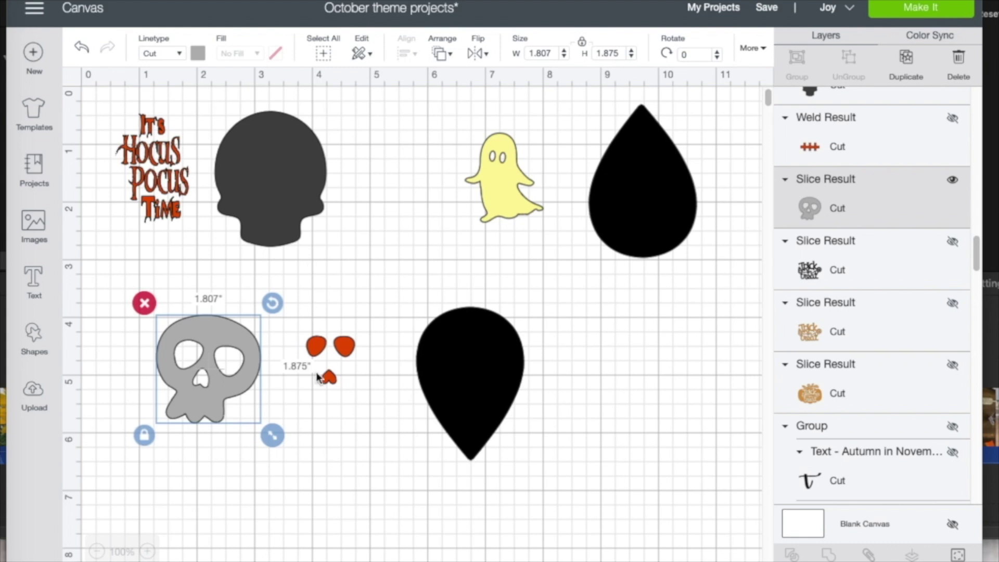
left_click_drag(317, 349, 299, 182)
left_click_drag(329, 378, 273, 188)
left_click(324, 327)
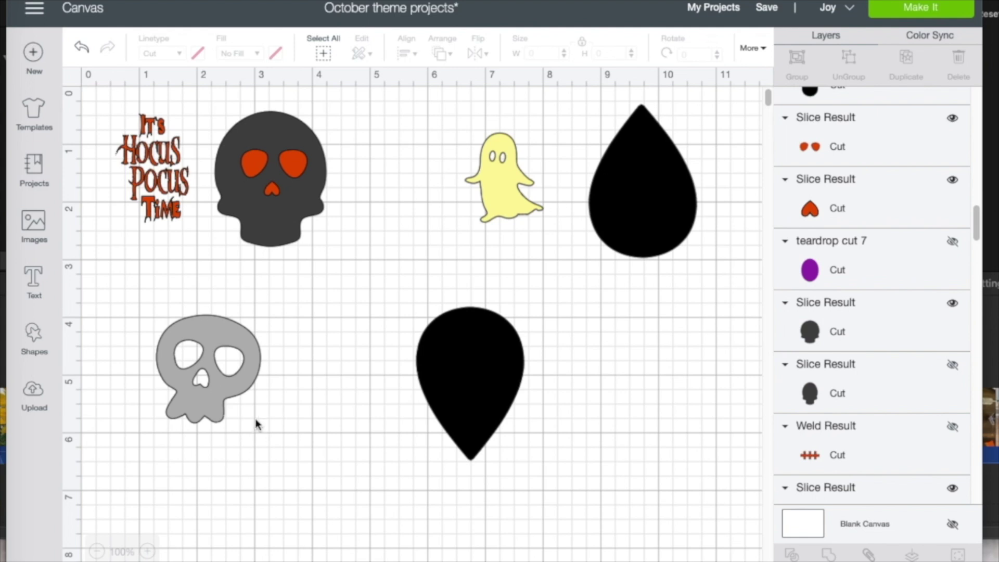
Step: Add a circle, shrink it to 2.222" wide and place it over the grey skull
left_click(34, 337)
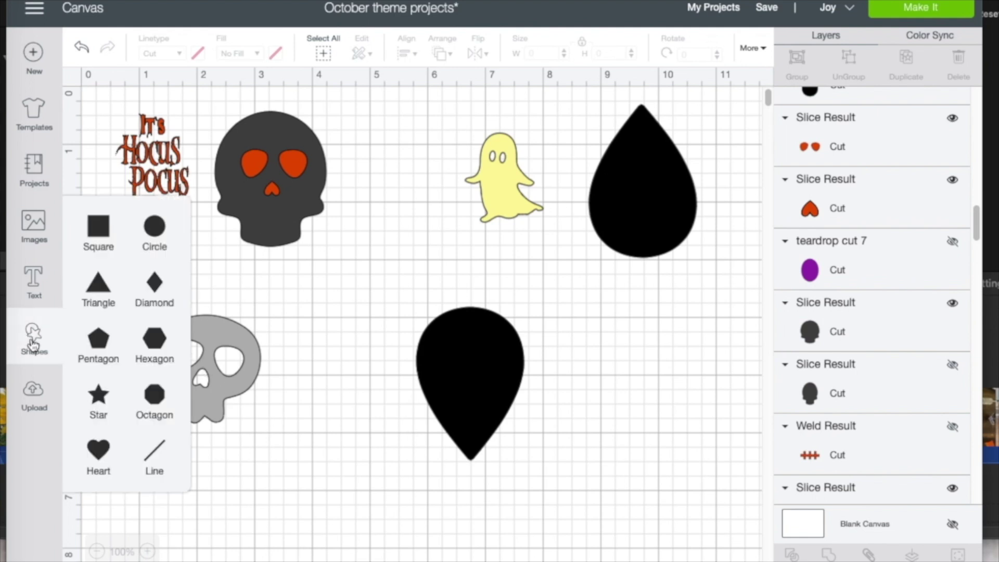
left_click(154, 228)
left_click_drag(267, 308, 218, 411)
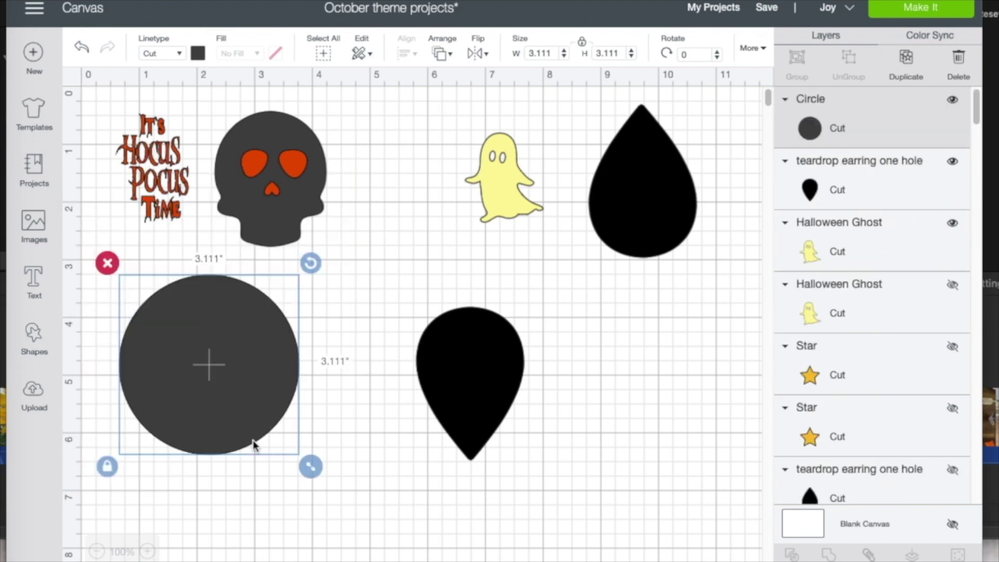
left_click_drag(310, 466, 258, 414)
left_click_drag(207, 363, 235, 392)
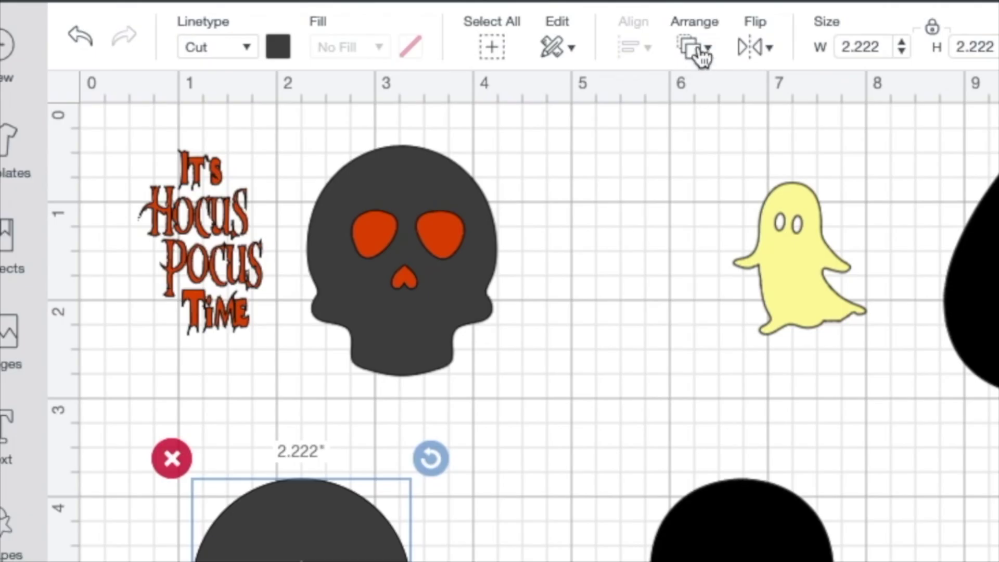
Step: Send the circle to the back and position the grey skull within it
left_click(446, 55)
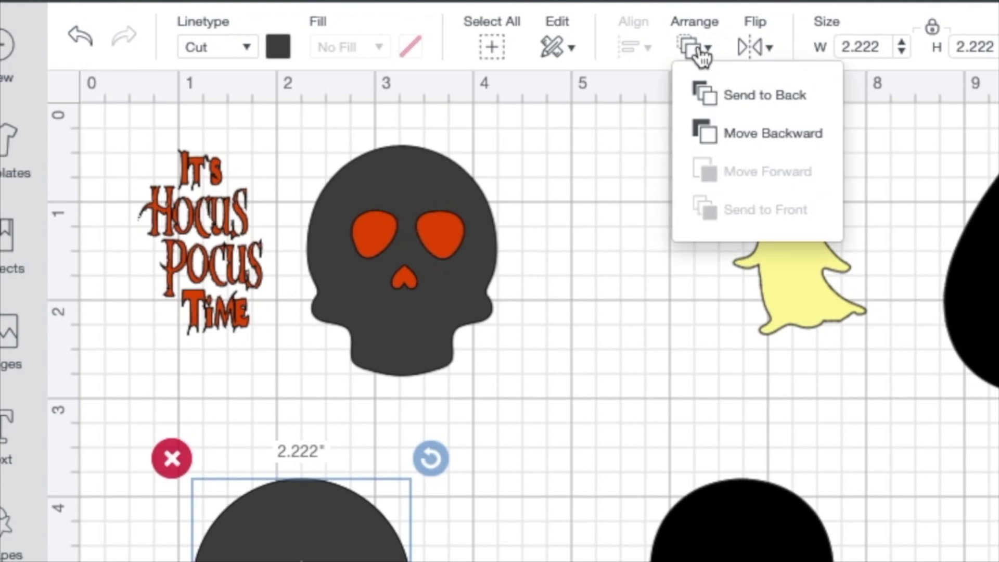
left_click(731, 106)
left_click(224, 400)
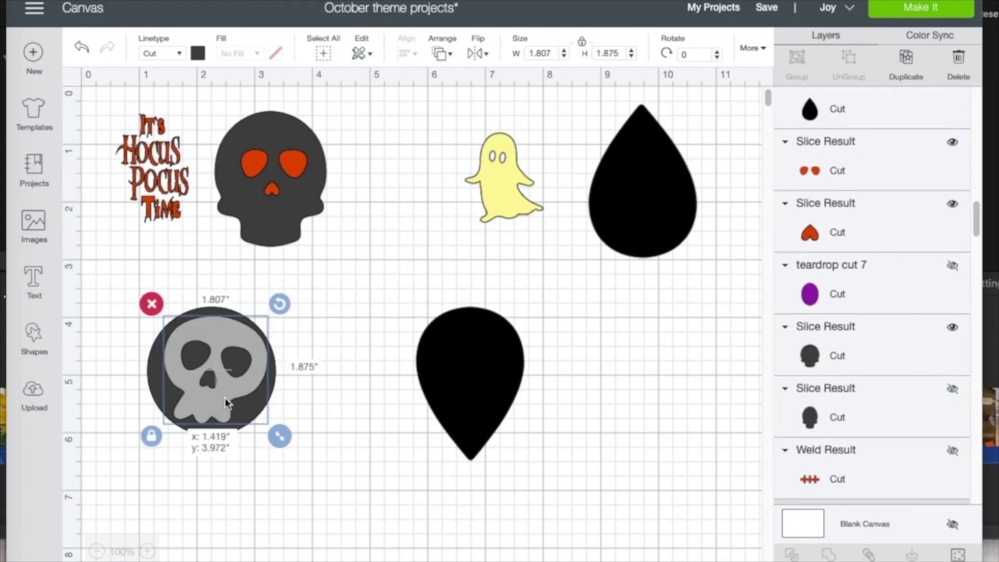
left_click_drag(225, 398, 223, 398)
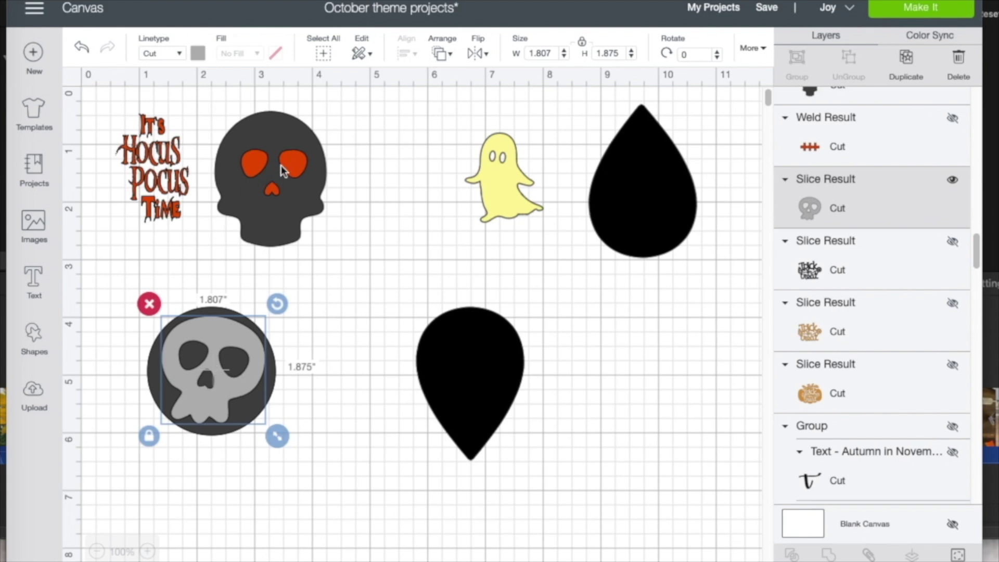
Step: Select the grey skull together with the circle behind it and slice them
left_click(132, 338)
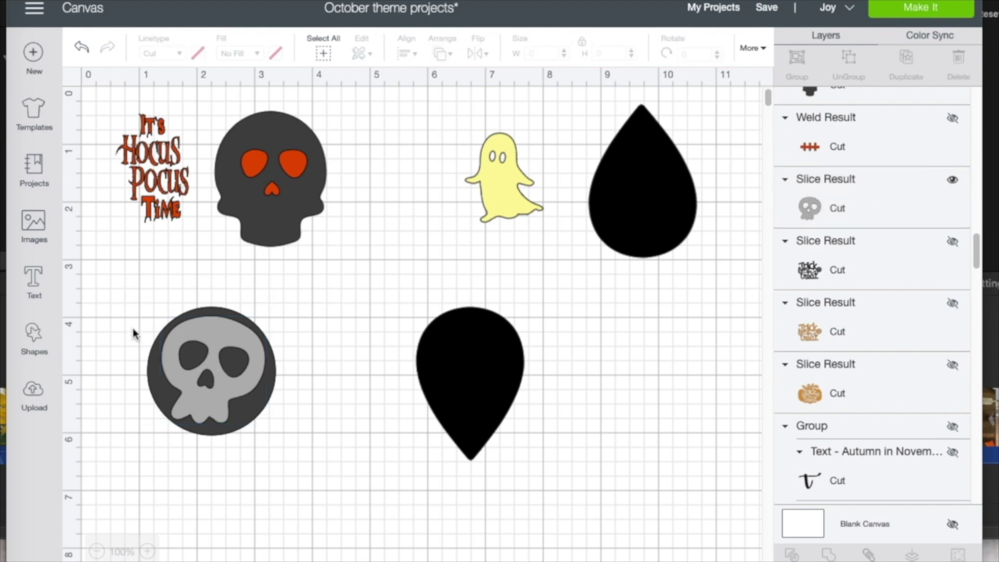
left_click_drag(134, 321, 301, 455)
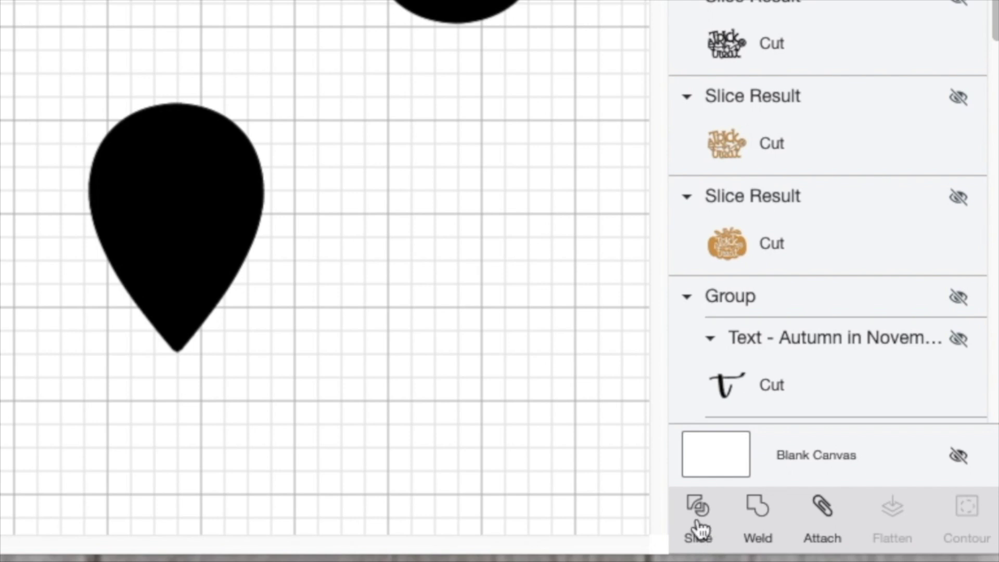
left_click(698, 522)
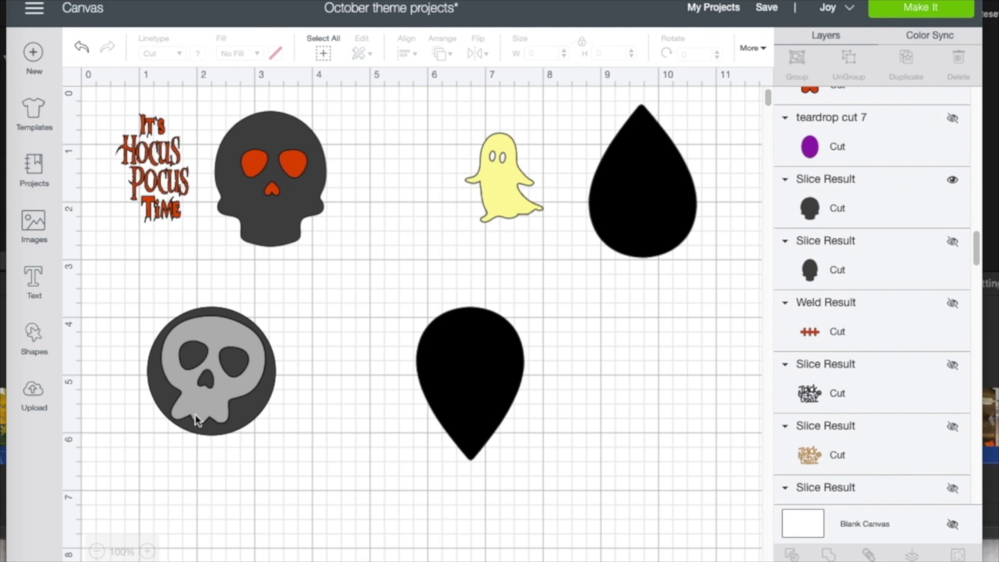
Step: Separate the slice results, delete the dark skull piece and keep the grey skull and the cut-out circle
left_click_drag(205, 404, 367, 510)
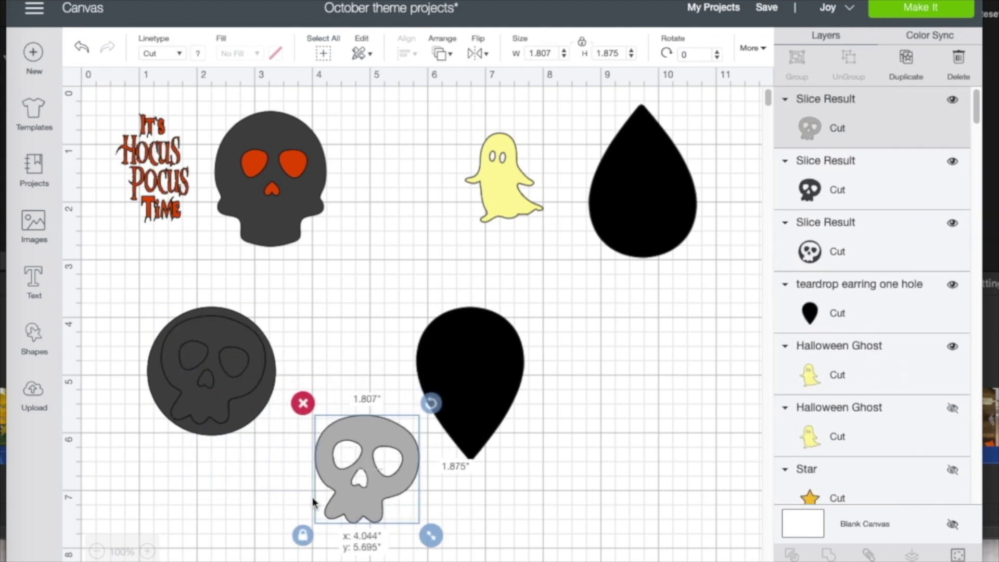
left_click_drag(207, 409, 174, 543)
left_click(116, 433)
left_click_drag(152, 411, 137, 398)
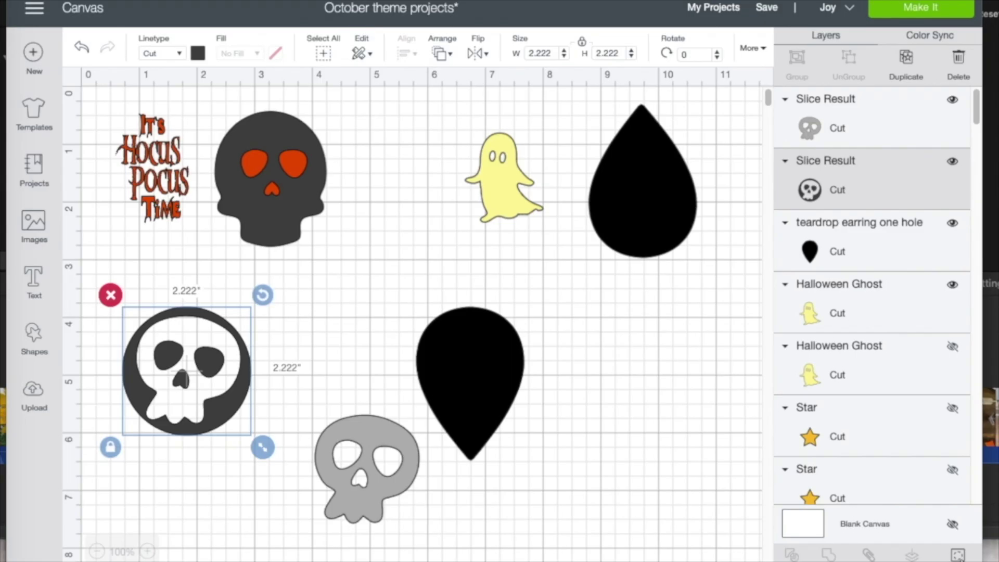
Step: Hide the outer circle and skull outline contours of the sliced circle, keeping only the eyes and nose
left_click(925, 512)
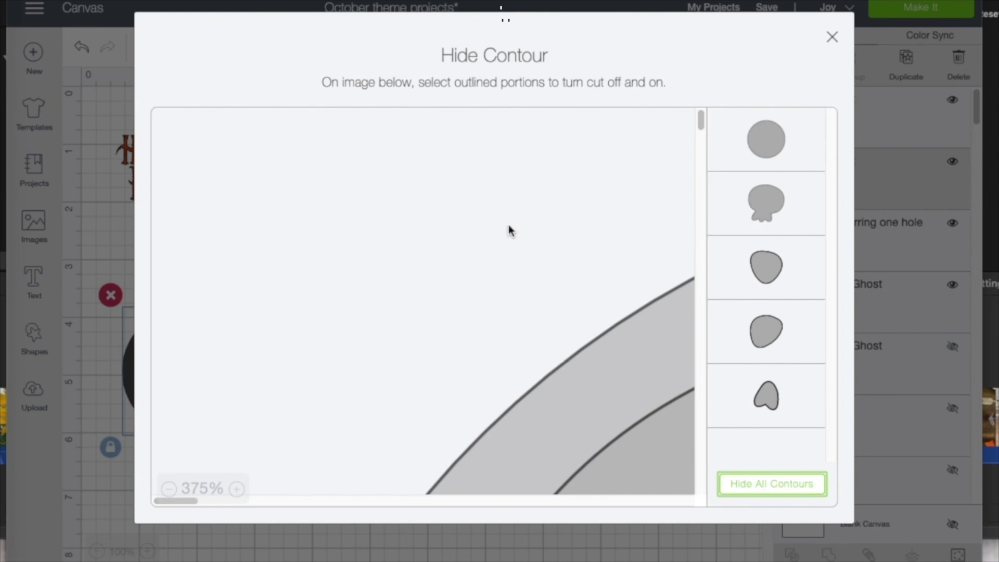
left_click(170, 490)
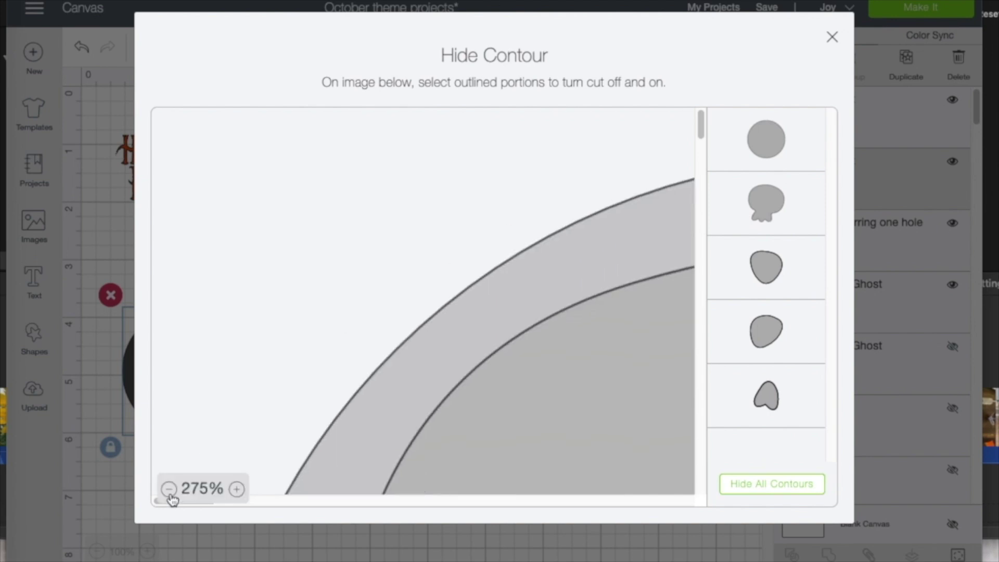
left_click(169, 489)
left_click(169, 489)
left_click(169, 489)
left_click(169, 489)
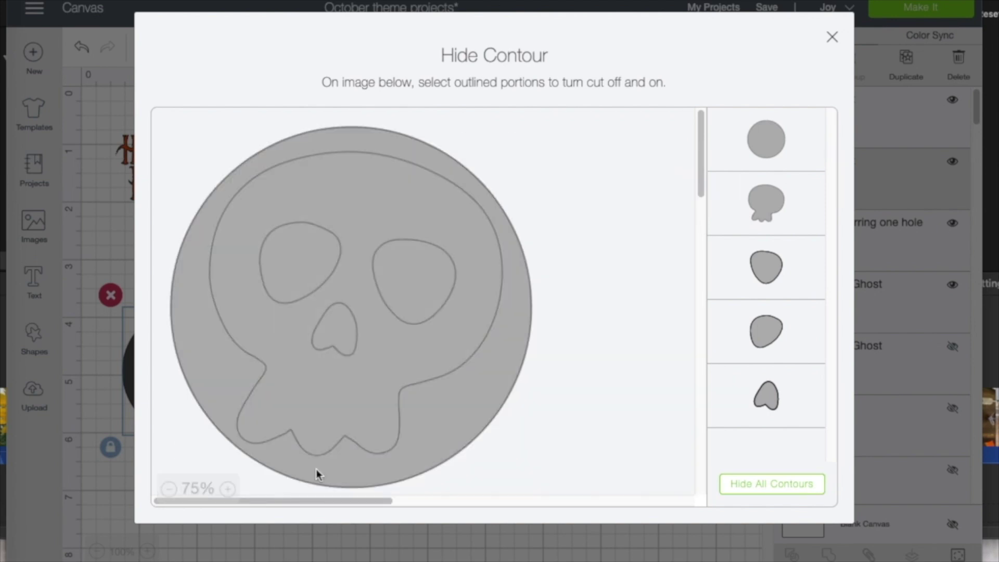
left_click(444, 426)
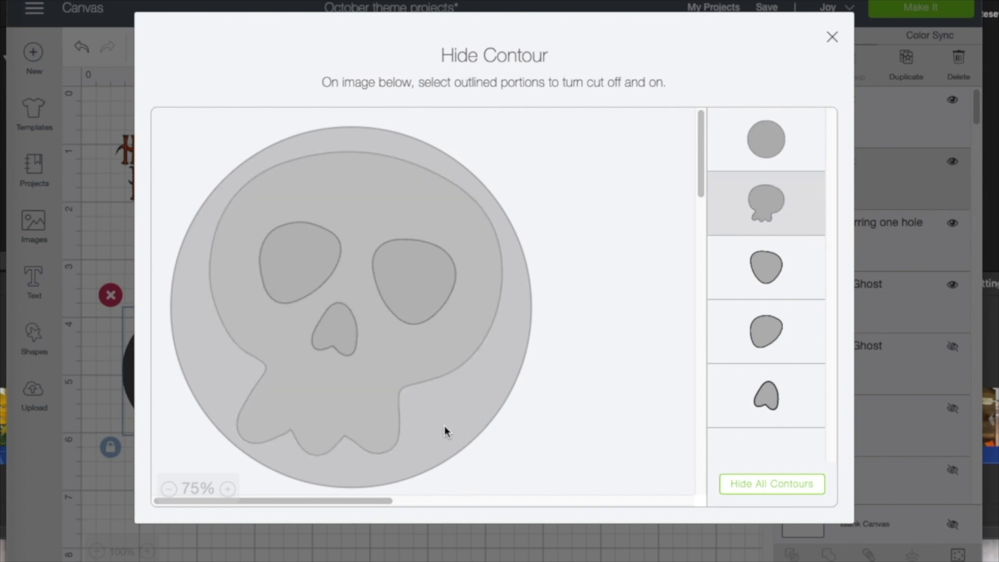
left_click(772, 142)
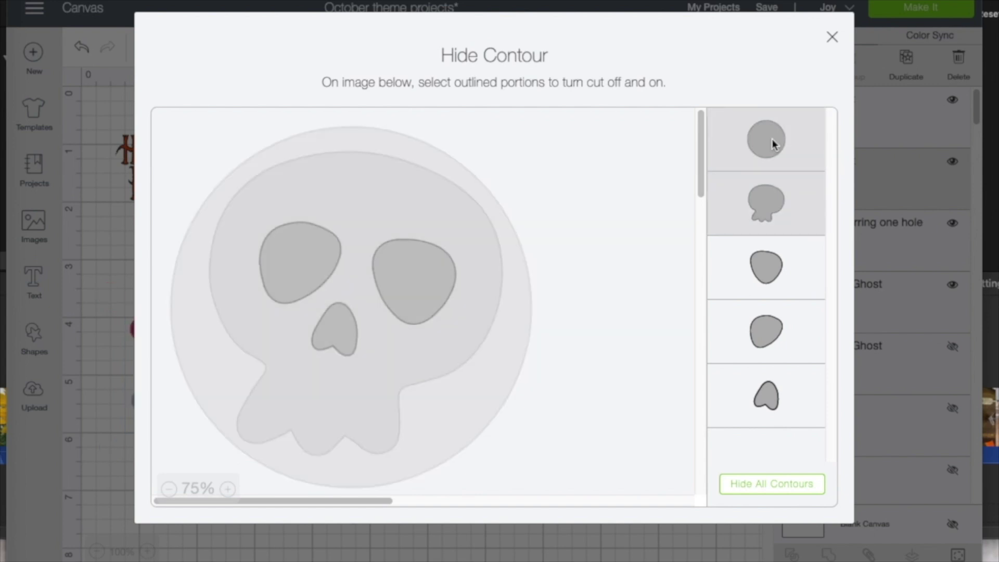
left_click(832, 39)
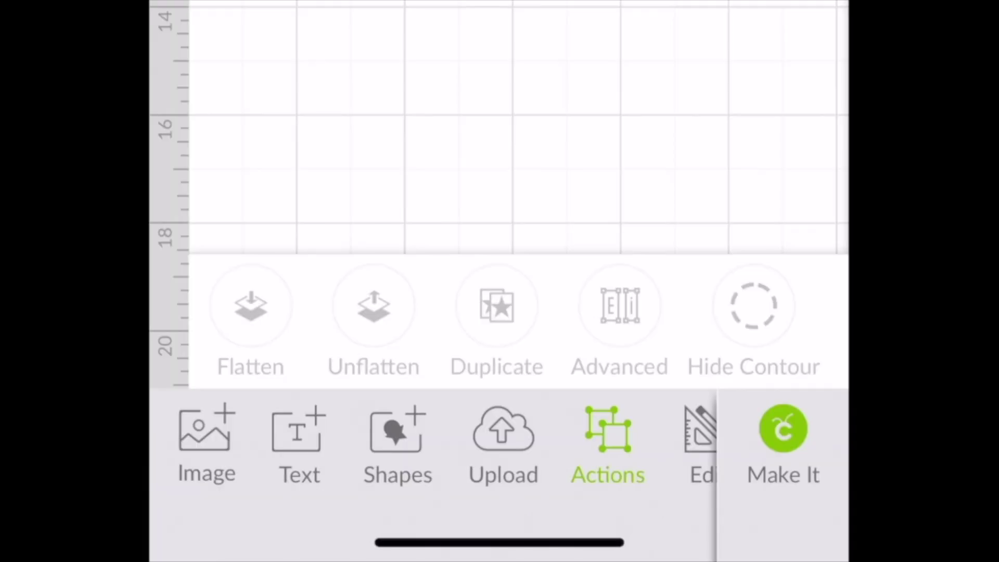
Step: In the Design Space mobile app, look through the Actions tools from Group to Hide Contour
scroll(440, 448, "right", 3)
scroll(440, 447, "left", 4)
scroll(440, 447, "right", 5)
scroll(440, 447, "right", 5)
scroll(441, 447, "left", 5)
scroll(440, 448, "right", 4)
scroll(440, 447, "right", 1)
scroll(440, 448, "left", 5)
left_click(363, 424)
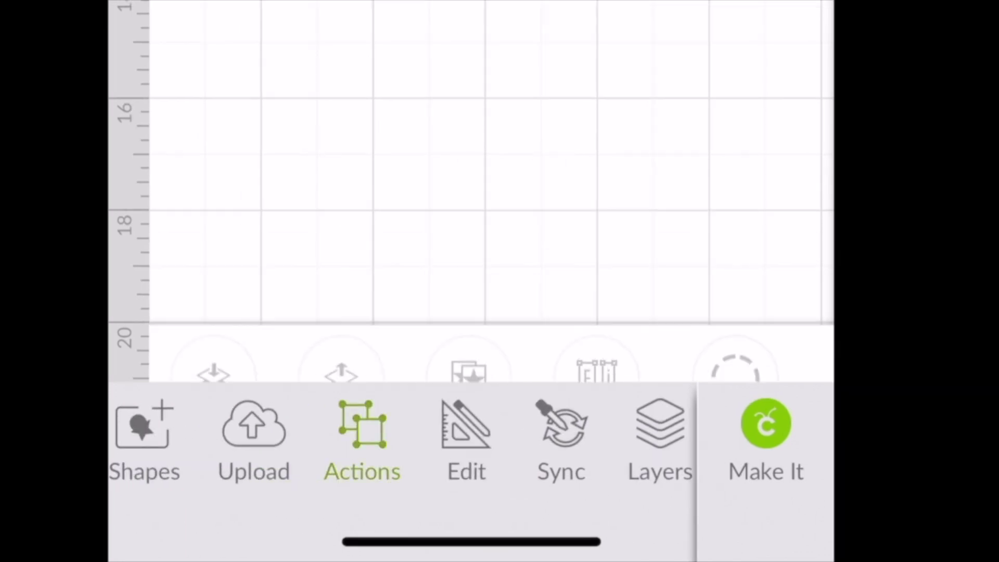
left_click(362, 424)
scroll(492, 312, "left", 2)
scroll(491, 312, "left", 5)
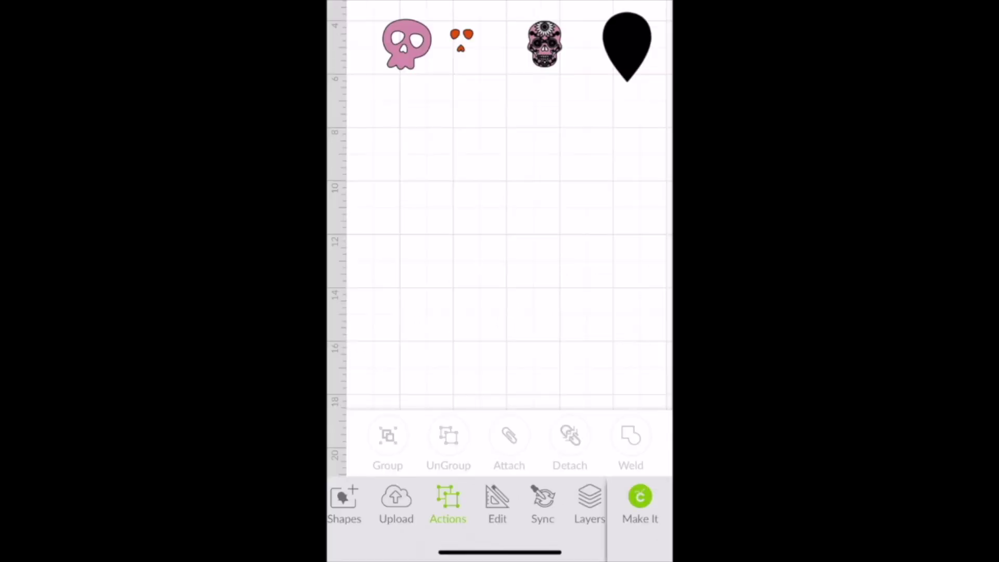
scroll(509, 442, "right", 3)
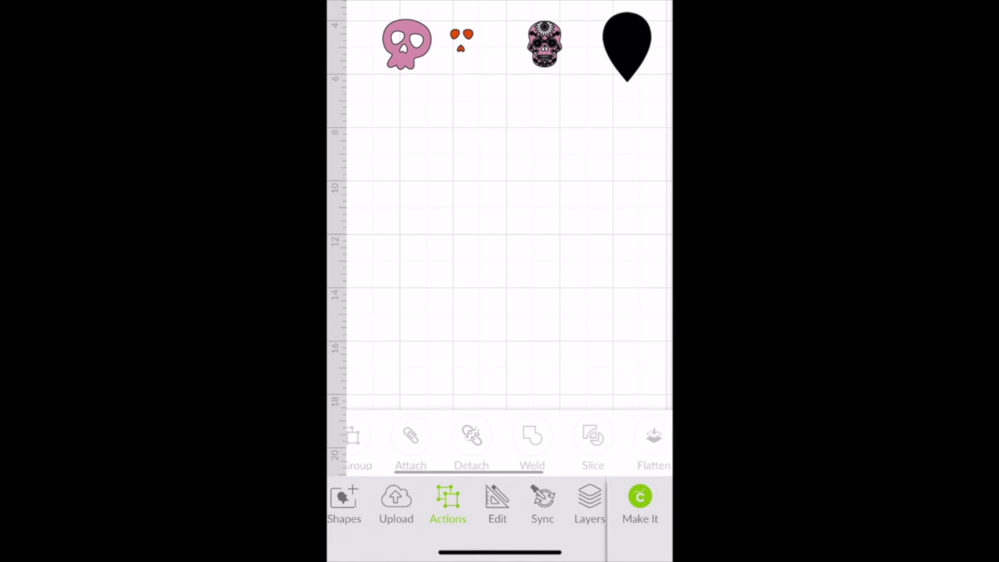
scroll(500, 442, "right", 4)
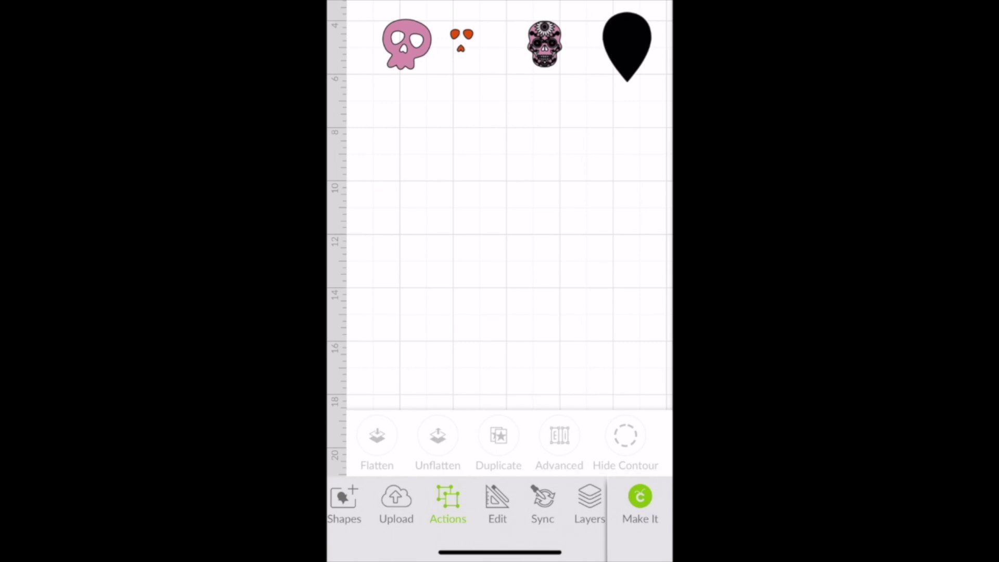
Step: Try out Hide Contour on the pink skull by turning its eye and nose cuts off and on again
left_click(407, 45)
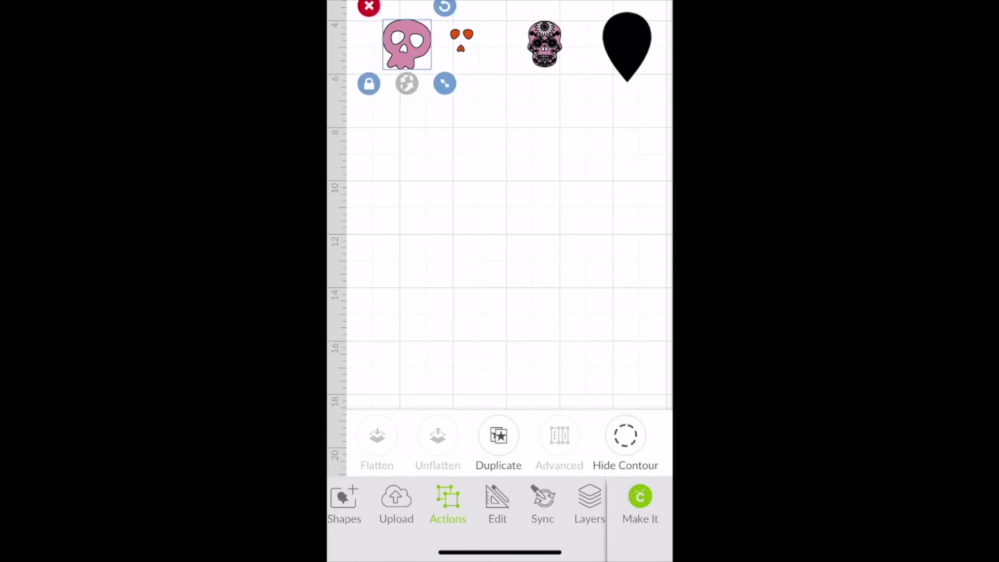
left_click(625, 436)
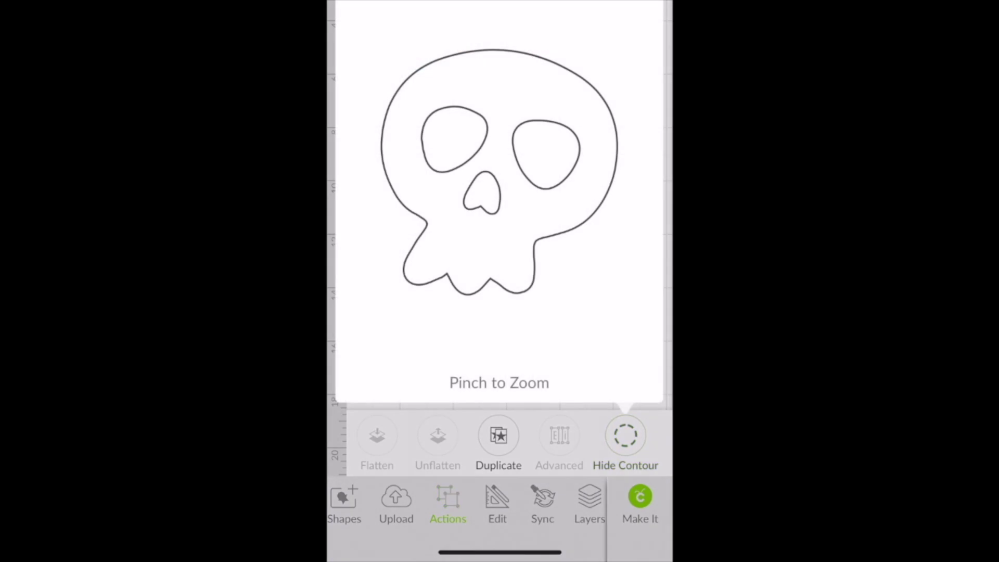
left_click(546, 155)
left_click(454, 139)
left_click(481, 192)
left_click(546, 155)
left_click(481, 192)
left_click(454, 139)
left_click(625, 436)
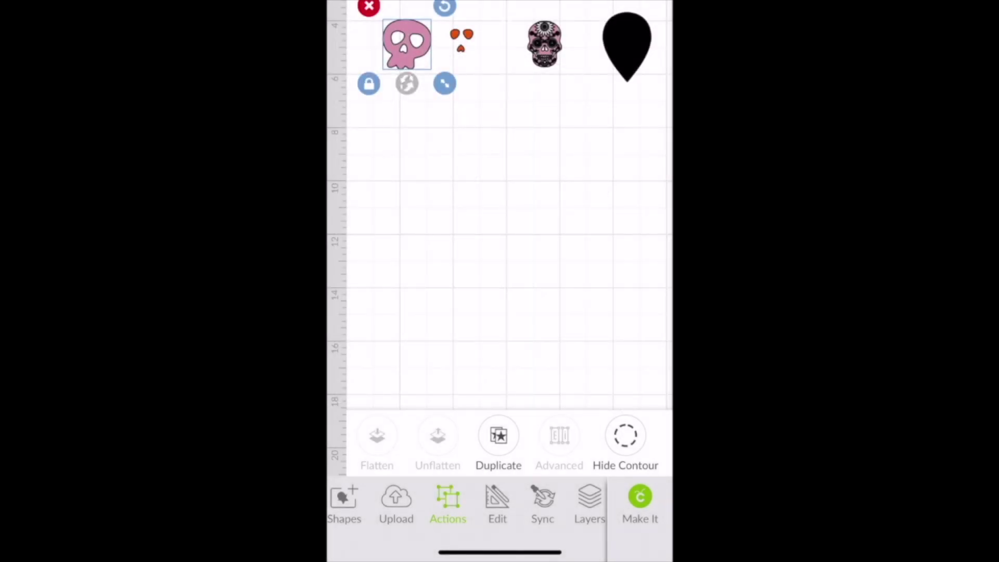
Step: Examine the project's layers list and deselect the pink skull
left_click(589, 502)
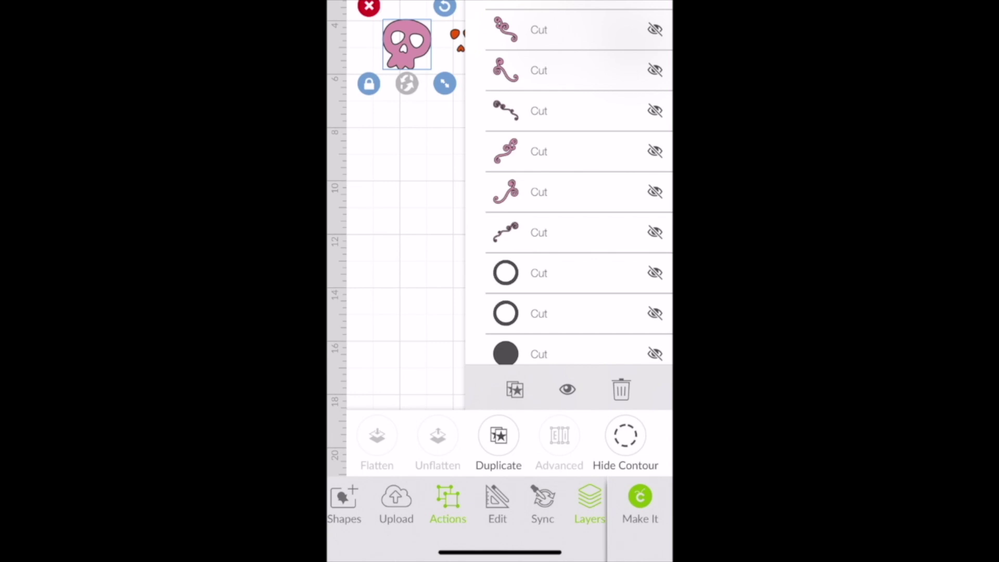
left_click(589, 502)
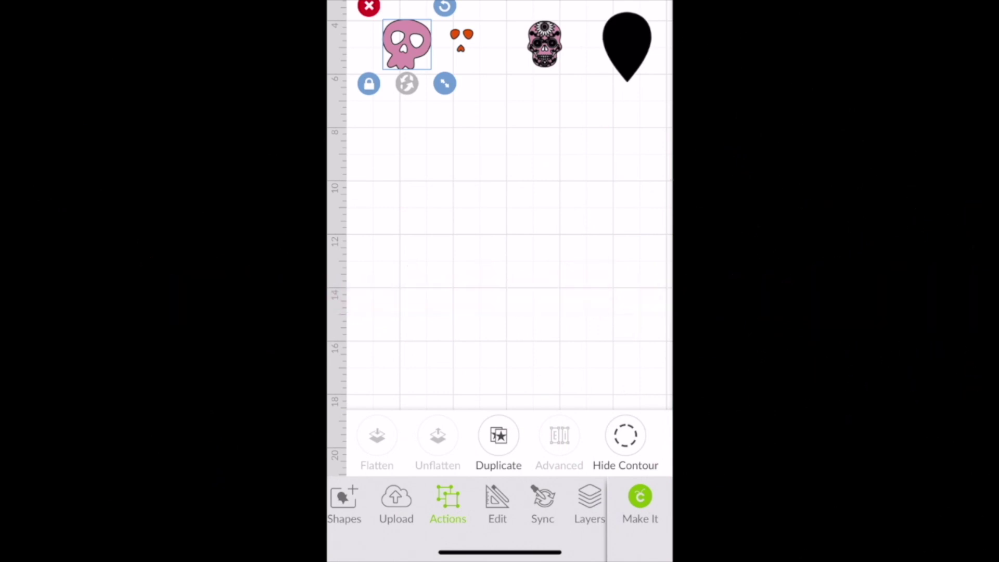
left_click(529, 208)
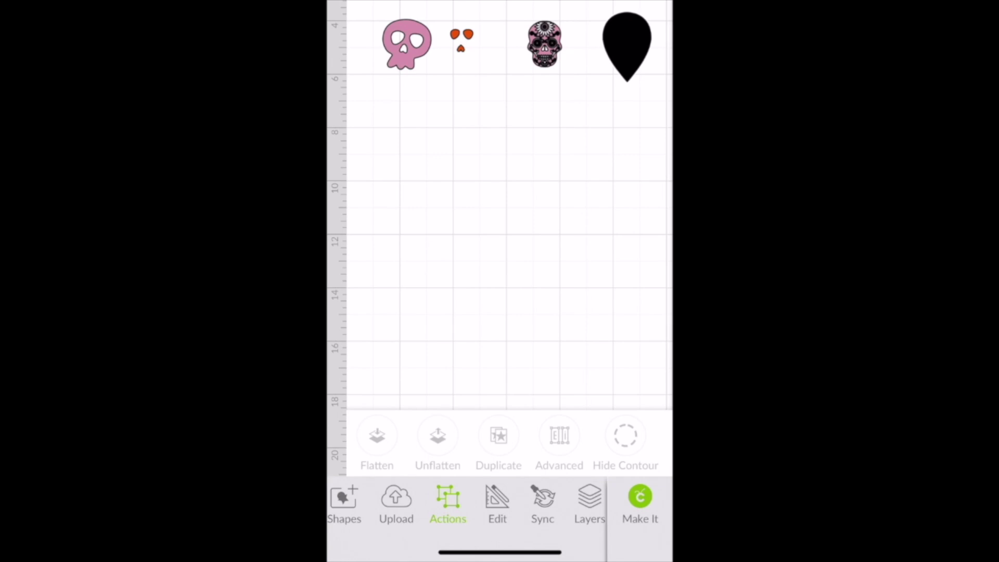
scroll(499, 208, "down", 5)
scroll(500, 208, "up", 5)
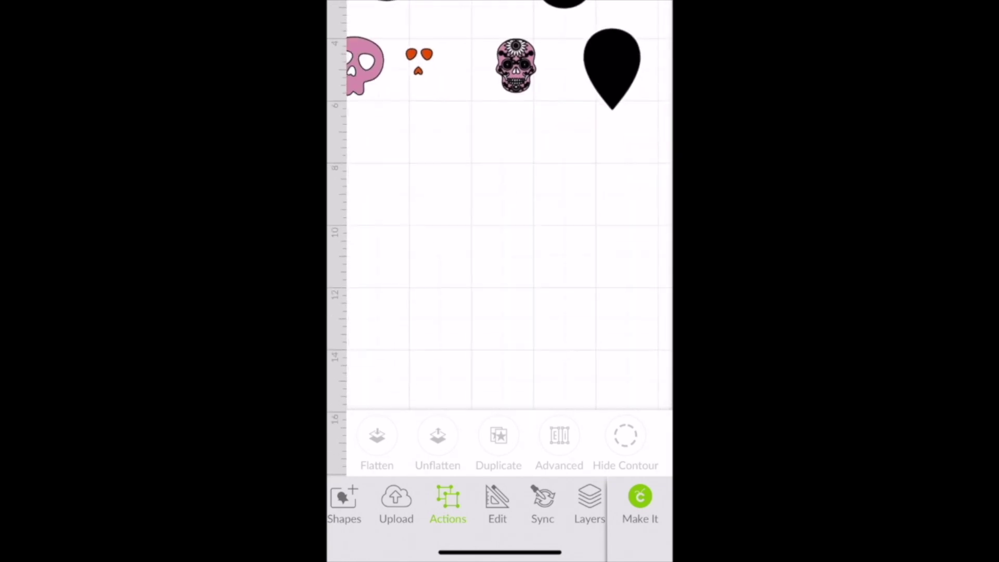
scroll(500, 208, "down", 2)
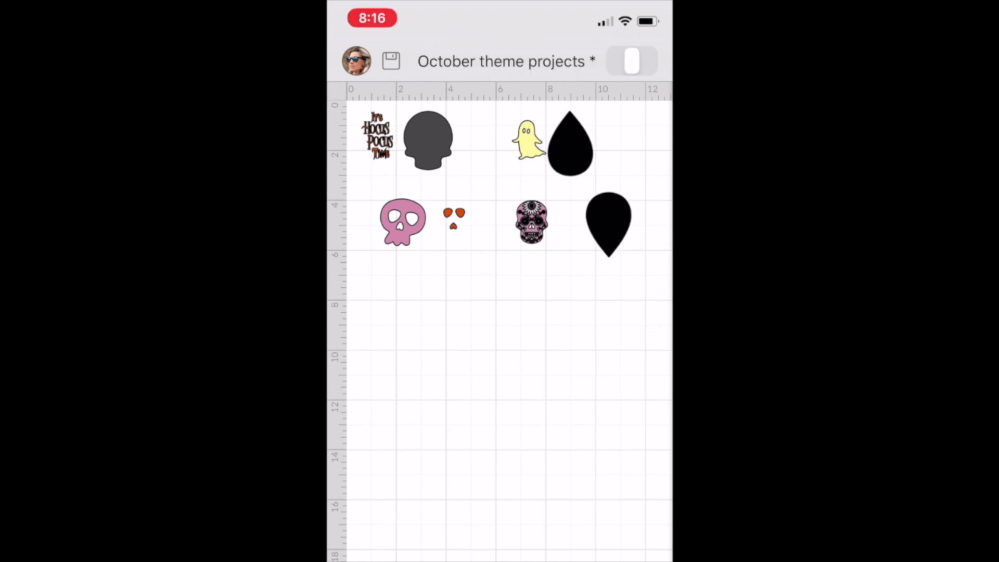
Step: Look through the Edit options such as linetype, fill, width, height, rotation and flip
scroll(499, 442, "left", 3)
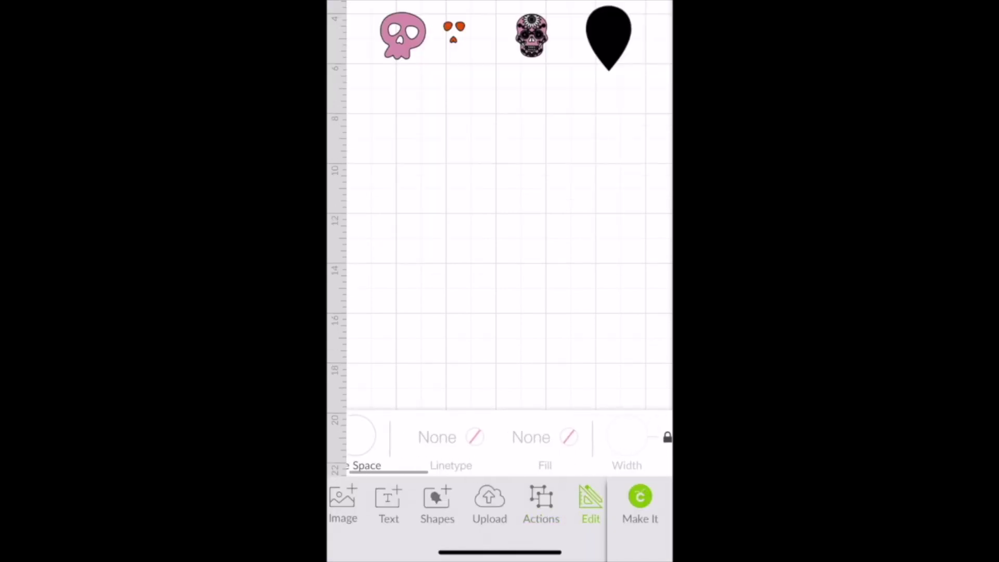
scroll(500, 442, "right", 5)
scroll(500, 442, "right", 5)
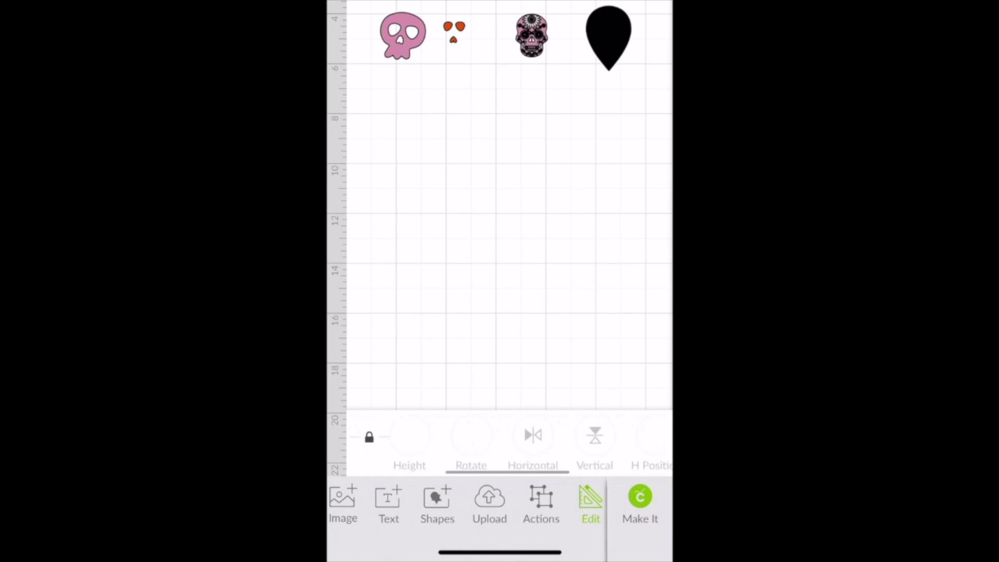
Step: Look through the Edit options from Width to Distribute, and unlock and relock the pink skull's proportions
scroll(500, 443, "right", 3)
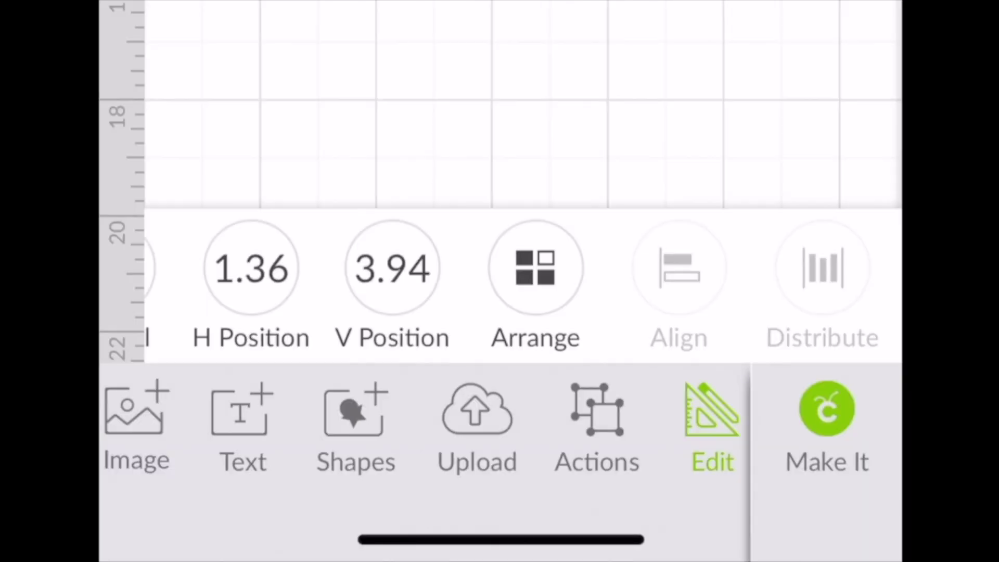
scroll(521, 286, "left", 3)
scroll(520, 286, "left", 3)
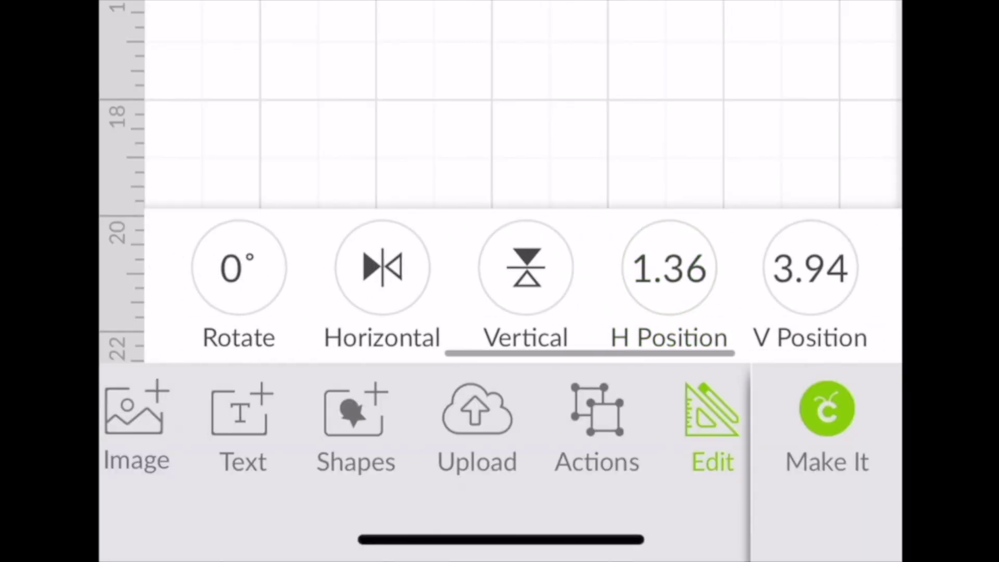
scroll(520, 287, "right", 3)
scroll(521, 286, "left", 5)
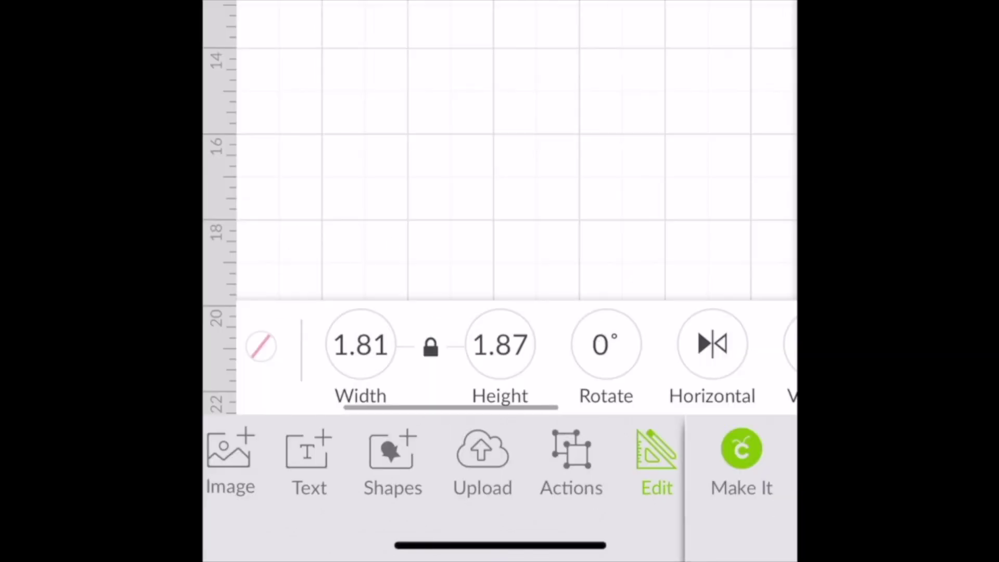
left_click(431, 347)
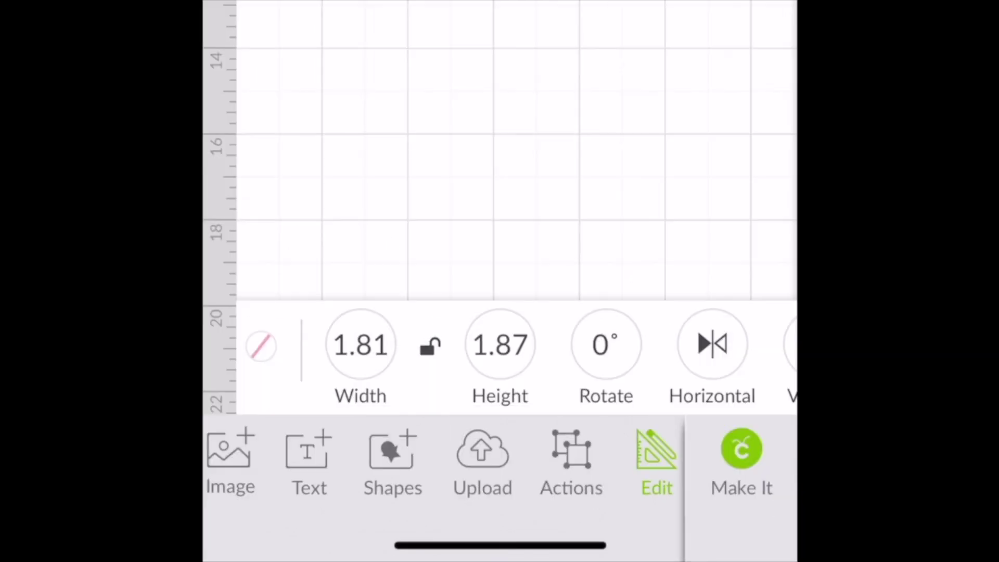
left_click(431, 348)
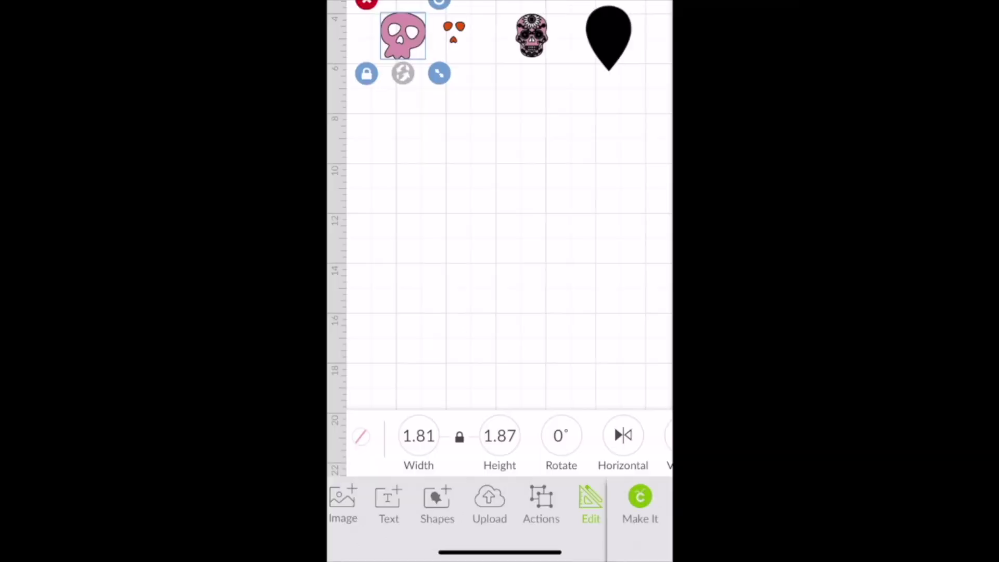
Step: Look through the available basic shapes from Line to Heart
left_click(437, 503)
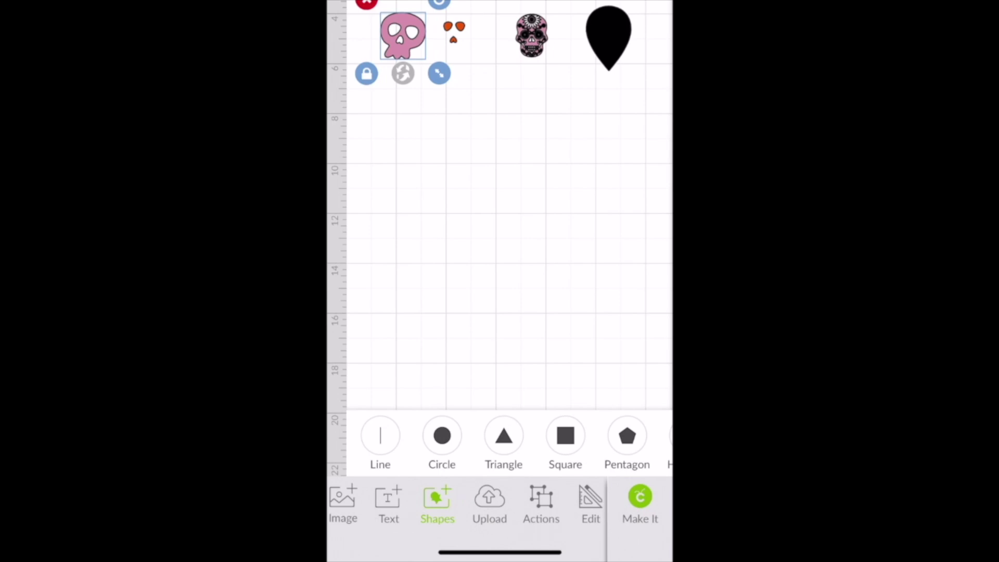
scroll(508, 445, "right", 5)
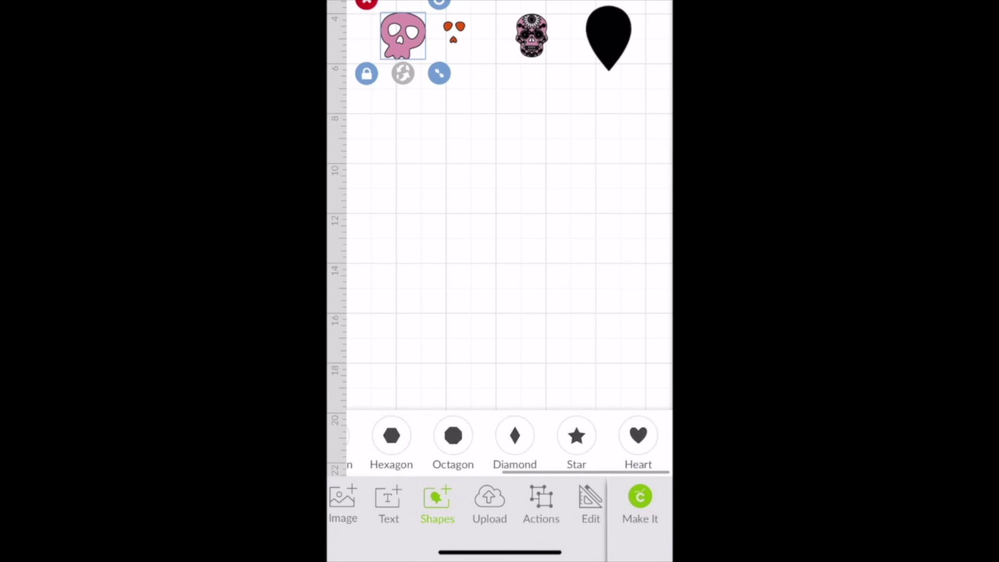
scroll(509, 445, "left", 5)
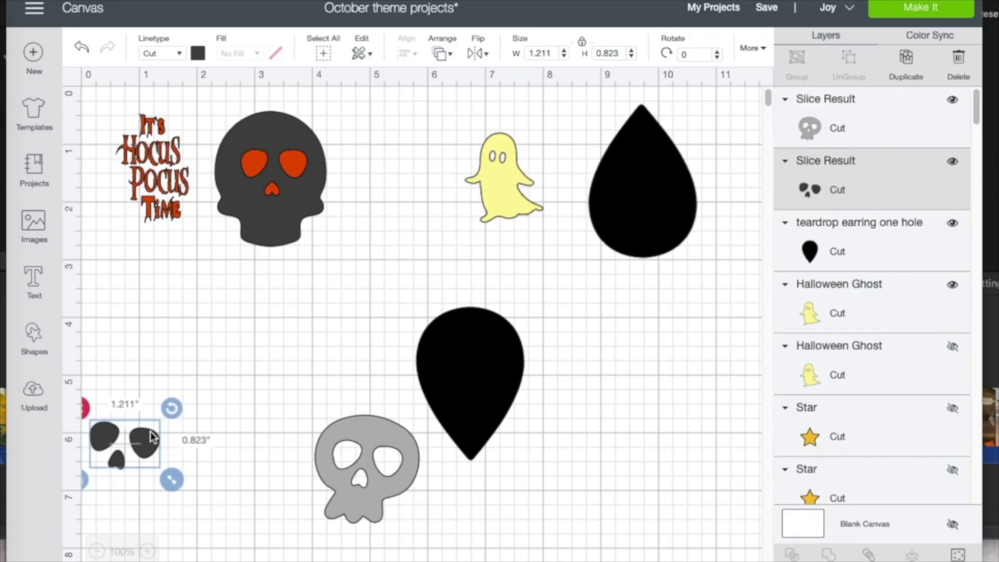
Step: On the desktop canvas, place the extracted eyes and nose below the dark skull, recolour them orange-red, and deselect them
left_click_drag(122, 462, 220, 343)
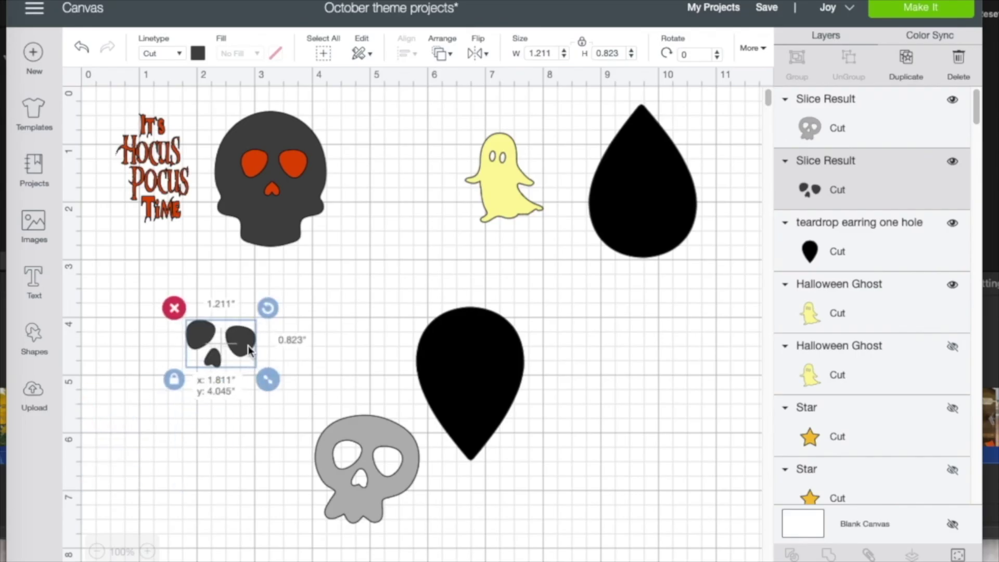
left_click(198, 53)
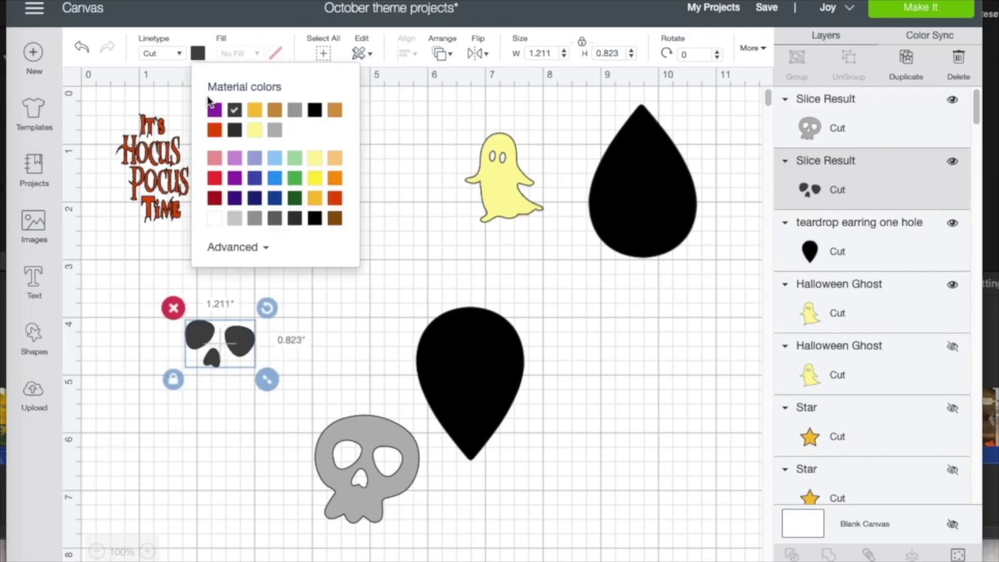
left_click(214, 133)
left_click(322, 367)
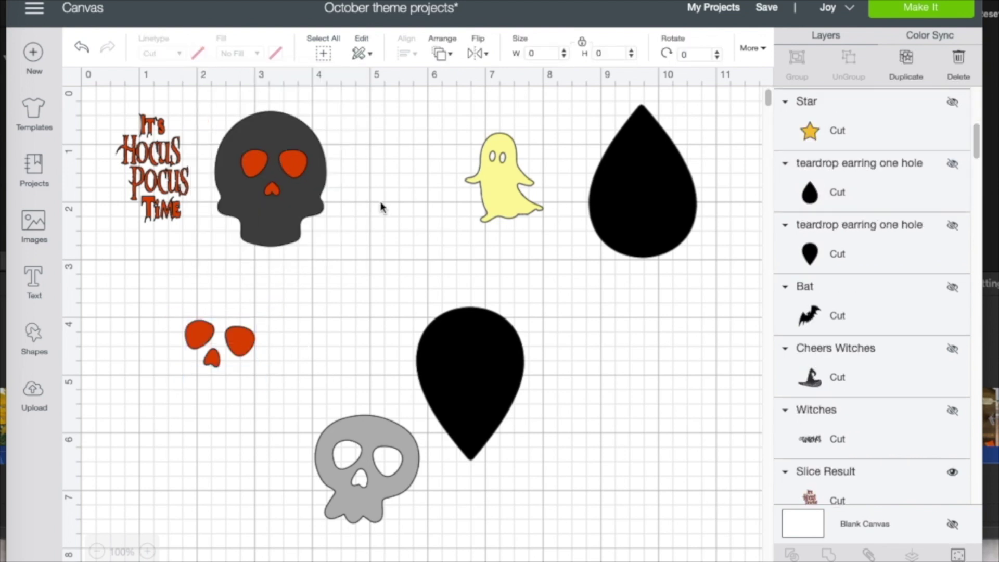
Step: Move the dark skull's original eyes and nose beside it, try the extracted set on the skull, and place that set below it
left_click_drag(272, 165, 379, 202)
left_click_drag(272, 189, 370, 235)
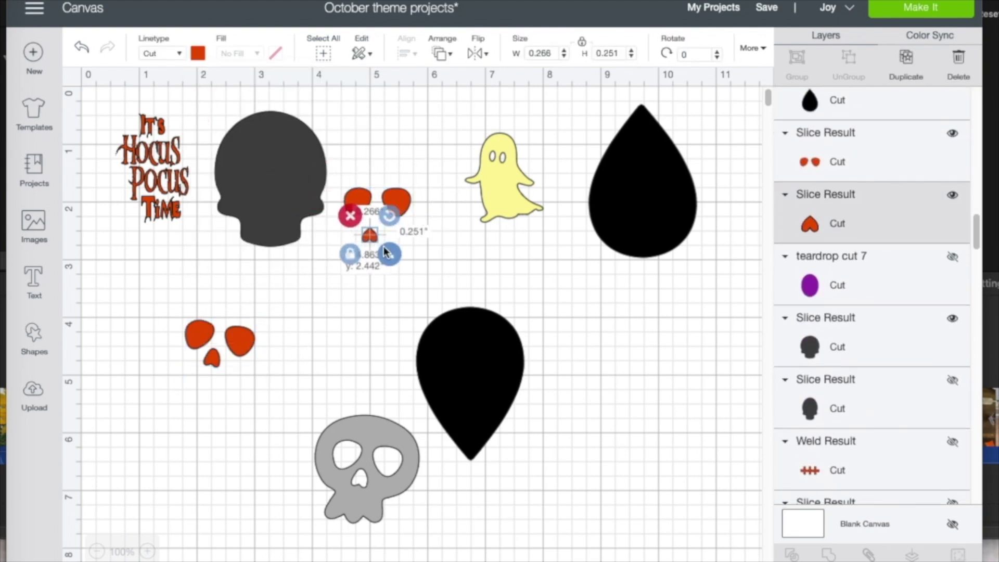
left_click_drag(239, 334, 297, 178)
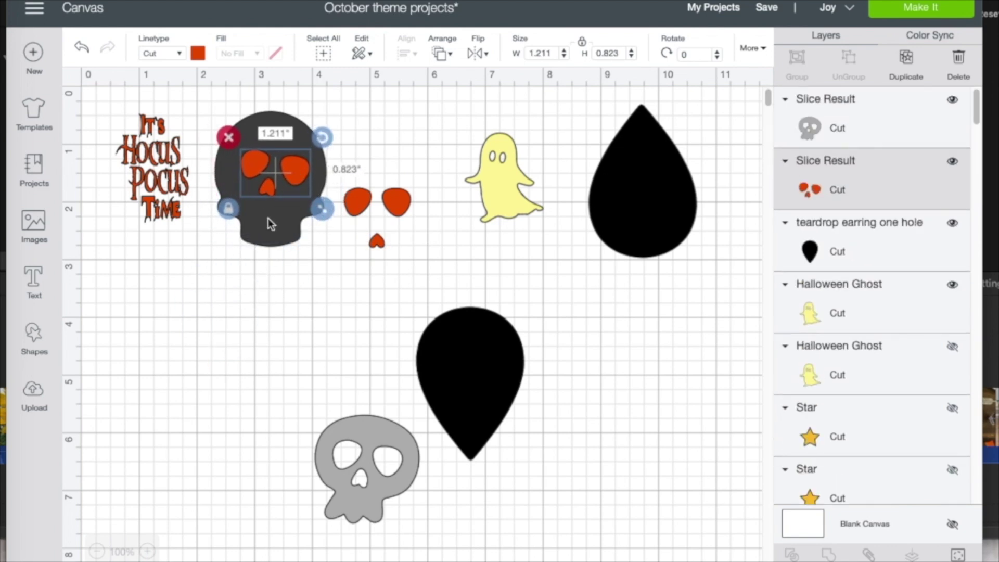
left_click_drag(294, 173, 191, 303)
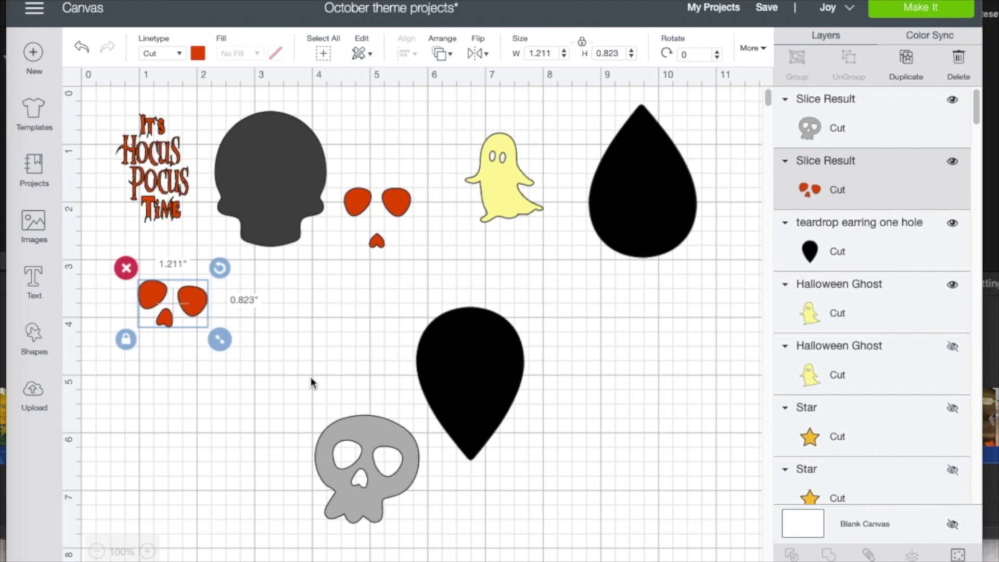
Step: Try the "It's Hocus Pocus Time" text on the upright black teardrop, and move it onto the empty canvas below
left_click(161, 199)
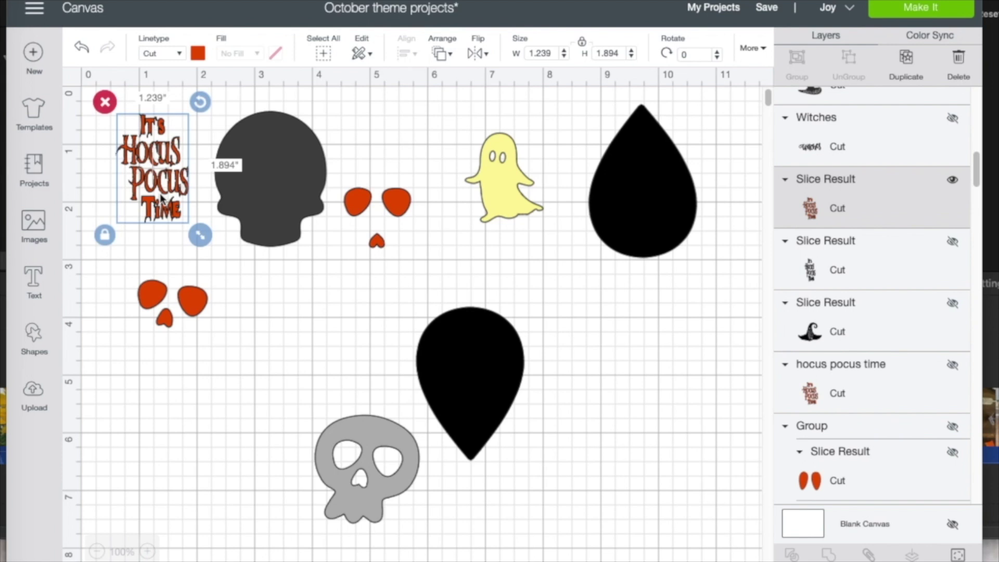
left_click_drag(162, 199, 655, 204)
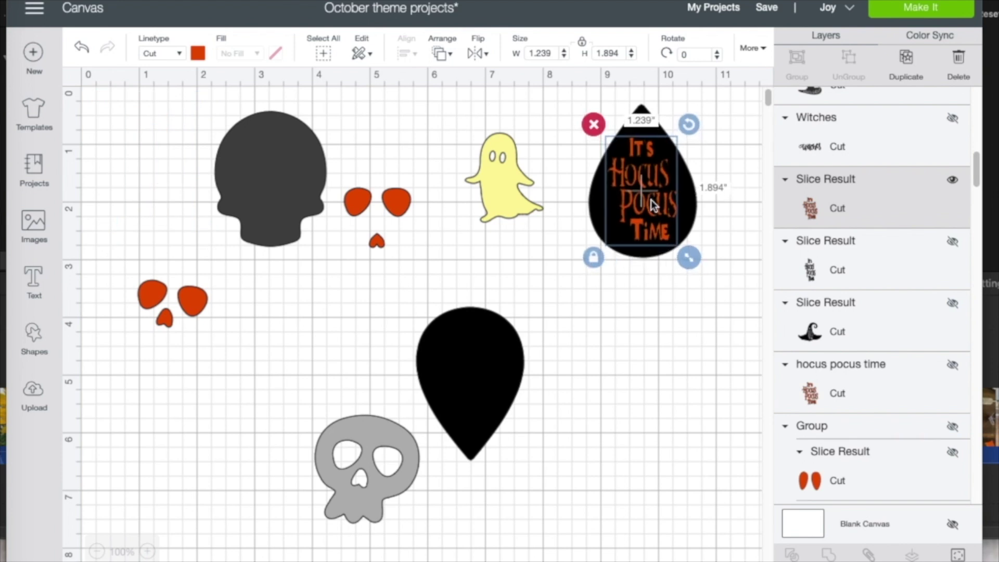
left_click(638, 289)
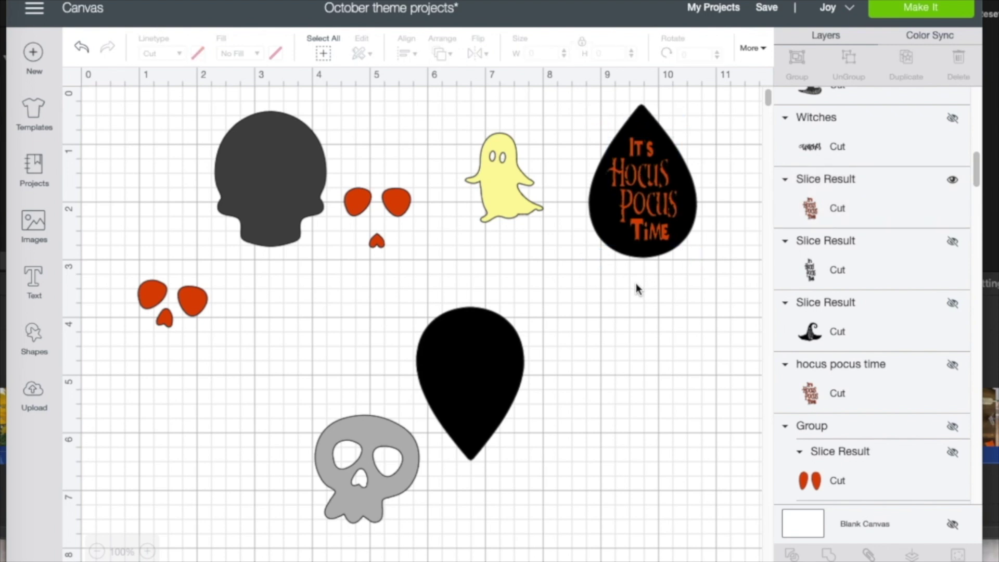
left_click_drag(659, 206, 639, 416)
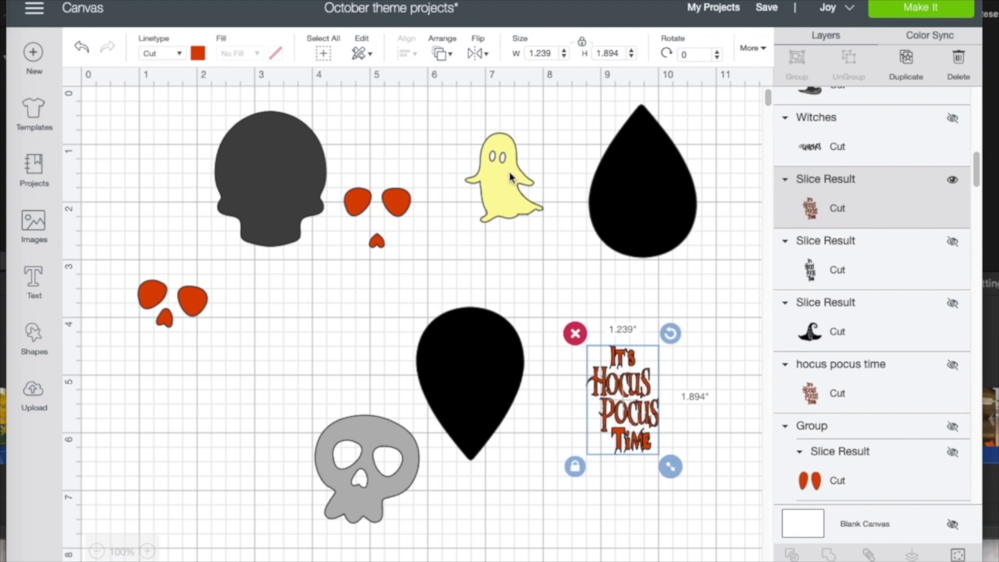
Step: Try the yellow ghost on the upright black teardrop, and move it back to the teardrop's left
left_click_drag(507, 185, 659, 194)
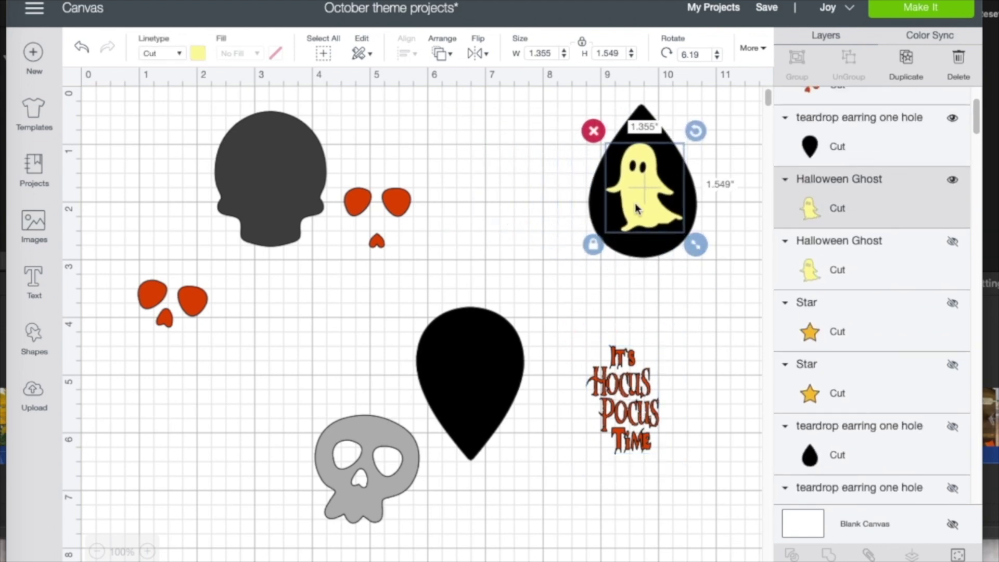
left_click_drag(636, 209, 523, 196)
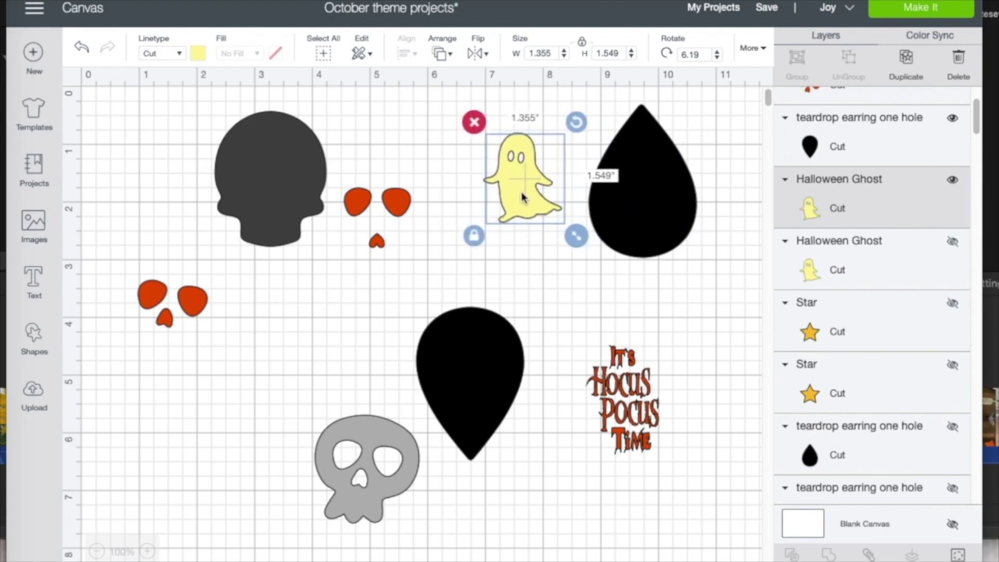